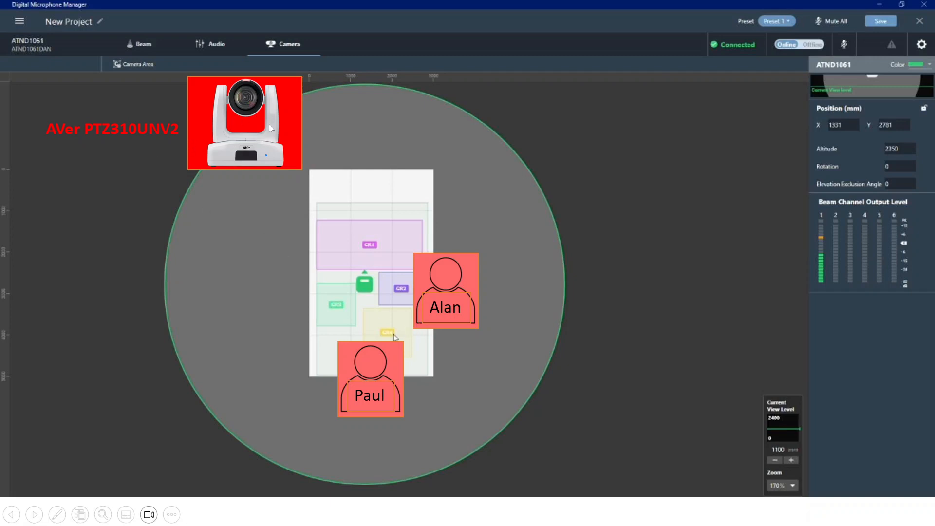
Reveal the PTC310UNV2 camera with its talkers Grace and Luke beside the first camera's talkers
left_click(522, 337)
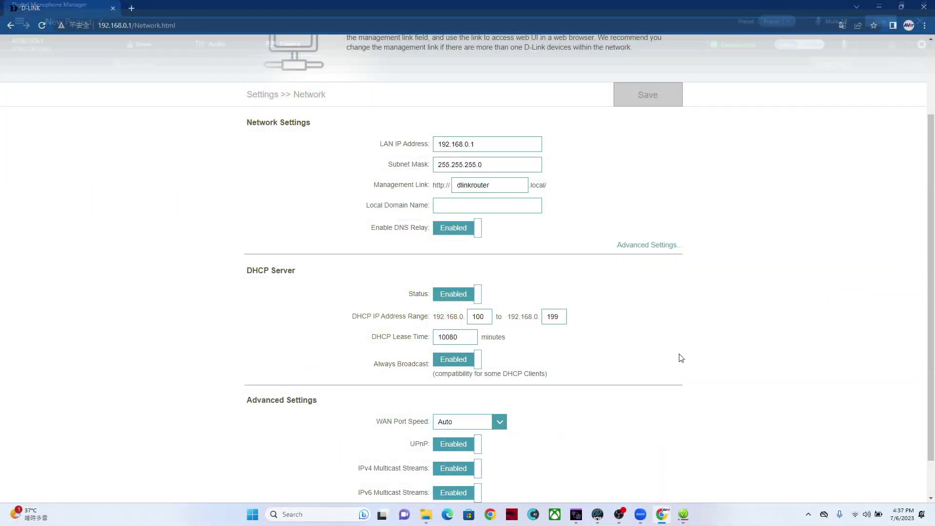
scroll(679, 356, "down", 1)
Bring Digital Microphone Manager forward and show the Camera room map with areas GR1–GR4
left_click(575, 514)
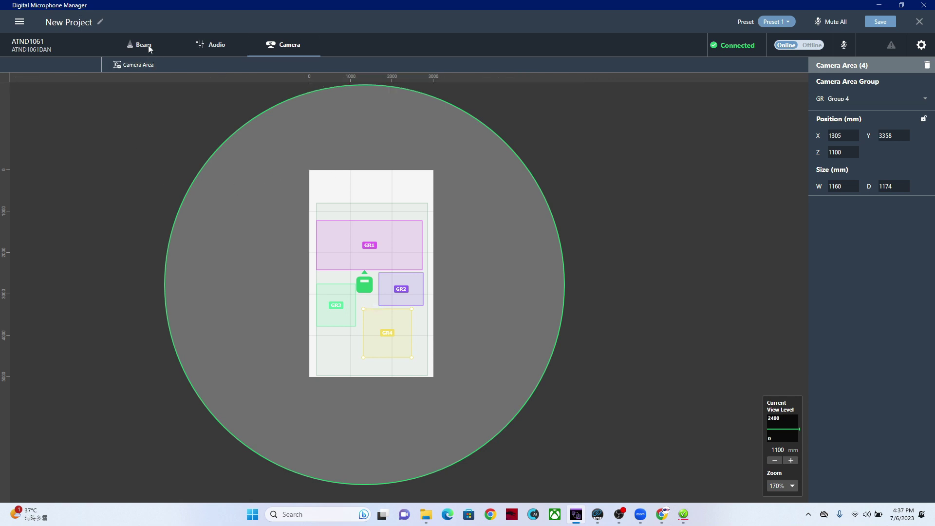
left_click(148, 45)
left_click(288, 48)
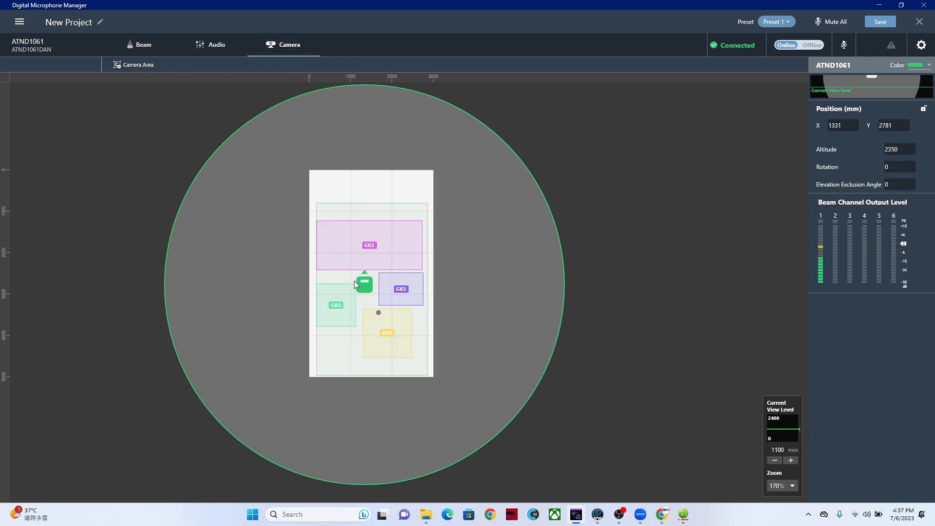
In AVer PTZ Link, review the ATND1061-PTCV2-F link's settings and save them unchanged
left_click(597, 514)
left_click(495, 223)
left_click(557, 211)
left_click_drag(472, 158, 654, 192)
left_click(680, 337)
Use the link's camera control to send its camera to preset 1
left_click(515, 395)
mouse_move(681, 138)
left_mouse_down()
mouse_move(86, 164)
mouse_move(119, 300)
mouse_move(160, 331)
left_mouse_up()
left_click_drag(432, 334, 441, 346)
left_click(126, 474)
left_click(143, 461)
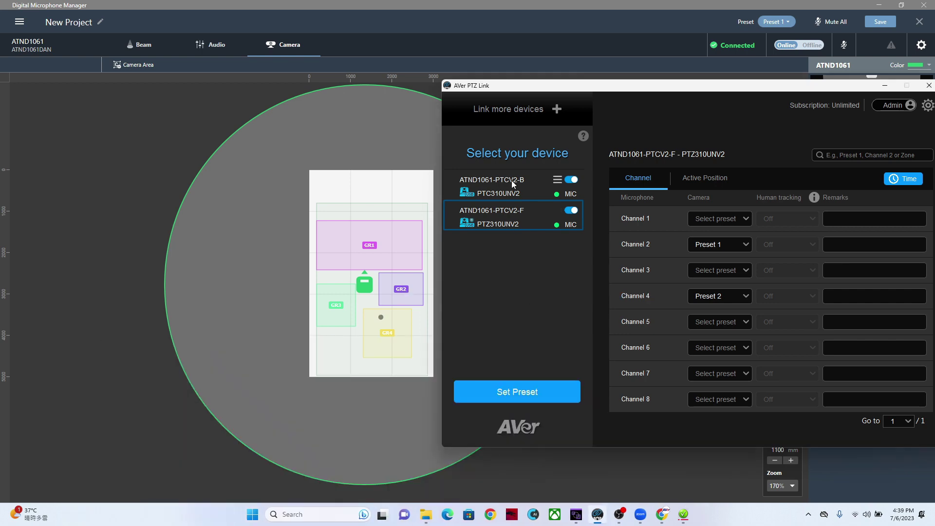
Check the ATND1061-PTCV2-B link's device settings and cancel without changes
left_click(514, 182)
left_click(557, 178)
left_click(543, 208)
left_click(610, 364)
Test its camera presets: wide shot on preset 1, close-up on preset 2, then close camera control
left_click(505, 399)
mouse_move(670, 146)
left_mouse_down()
mouse_move(144, 279)
mouse_move(81, 319)
mouse_move(92, 333)
left_mouse_up()
left_click(71, 455)
left_click(89, 454)
left_click(123, 332)
In the Zoom meeting, select AVer Virtual Camera as the source and start video
left_click(644, 516)
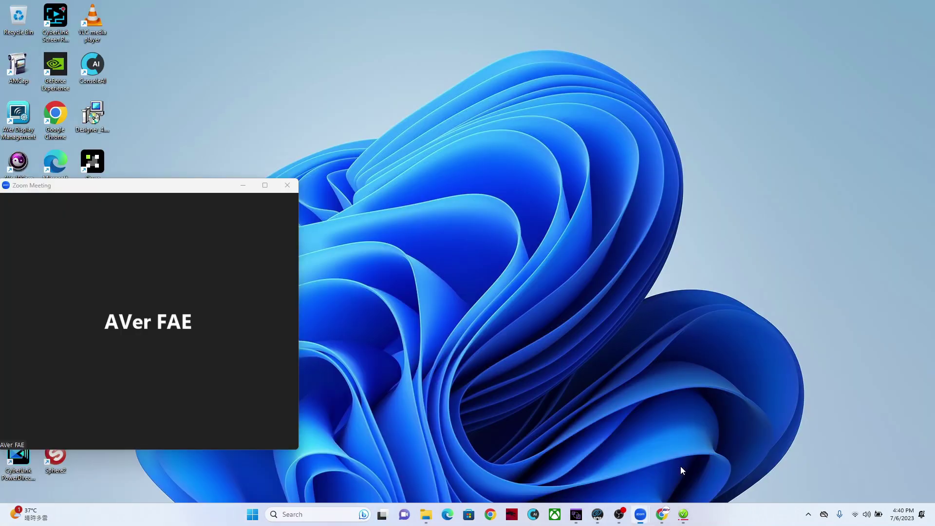
mouse_move(640, 514)
left_click(680, 466)
left_click_drag(204, 189, 207, 180)
left_click(86, 424)
left_click(166, 322)
left_click(69, 425)
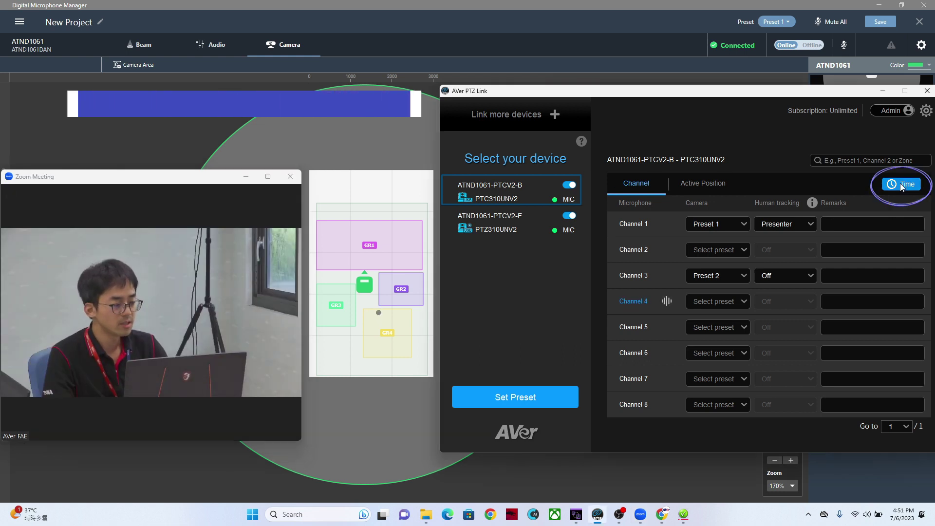
In Time Setup, set Multiple Speakers Mode to Back to Preset 0, keeping the time value, and save
left_click(902, 184)
left_click(392, 207)
left_click(401, 236)
left_click(377, 304)
left_click(406, 323)
left_click(499, 374)
Switch to the other camera link and bring up its timing settings
left_click(526, 224)
left_click(900, 183)
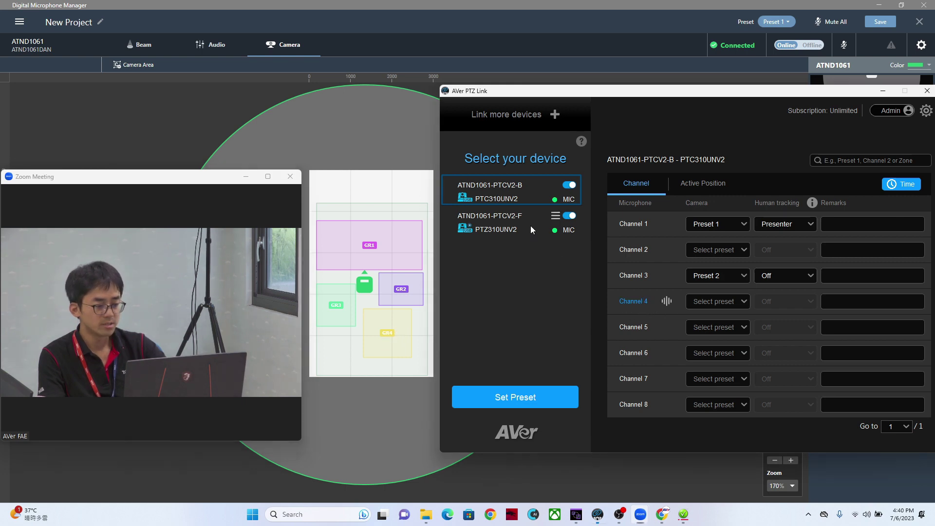
left_click(527, 227)
left_click(524, 195)
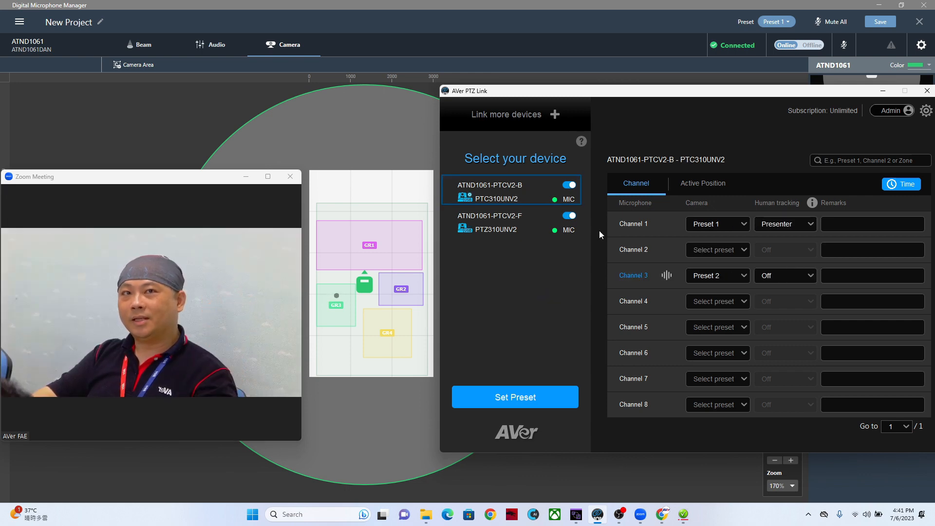